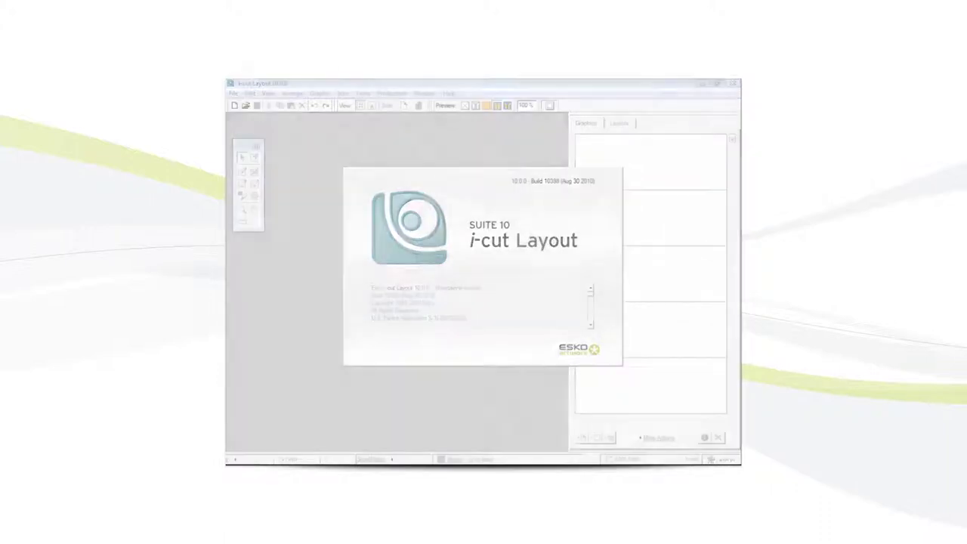
Start a new document named soda_cans, keeping the 24 x 36 in Styrene .040 plate
{"action": "left_click", "coordinate": [233, 94]}
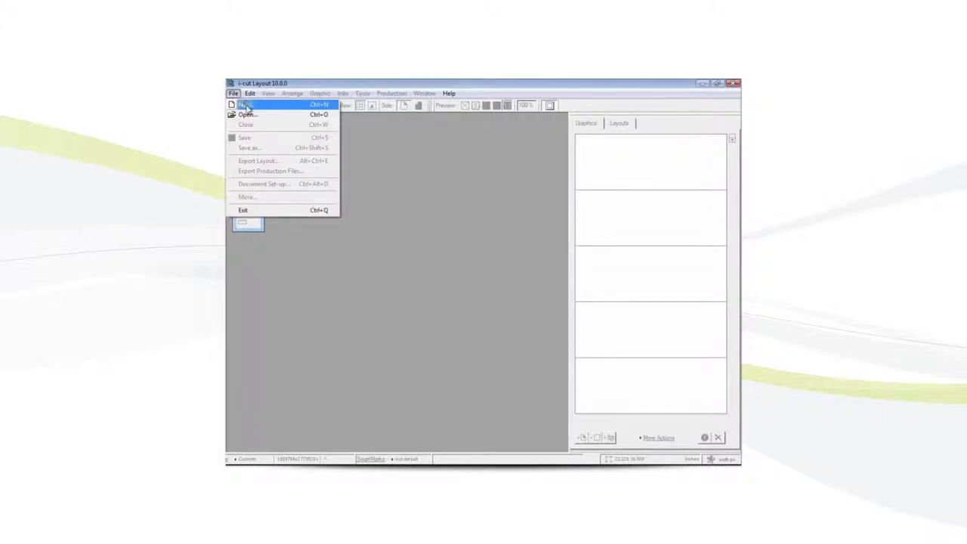
{"action": "left_click", "coordinate": [246, 106]}
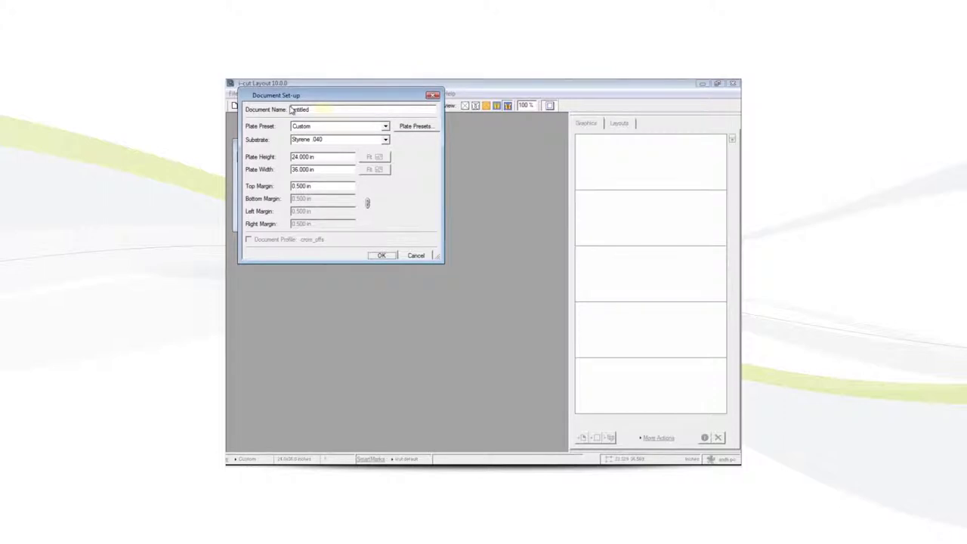
{"action": "type", "text": "soda_cans"}
{"action": "left_click", "coordinate": [382, 256]}
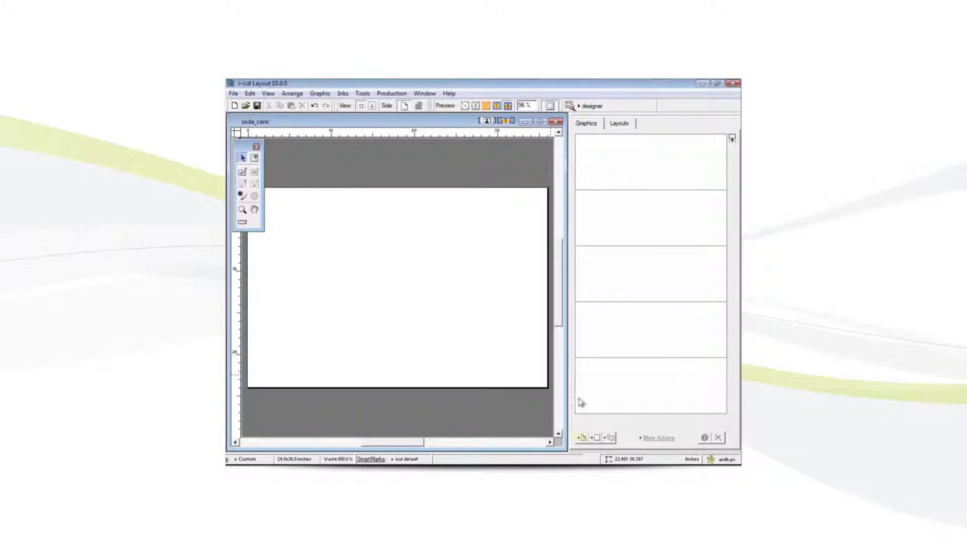
Import Soda_Cans.pdf with Place Multipage File on Front/Back, pairing pages 1/2 and 3/4
{"action": "left_click", "coordinate": [582, 438]}
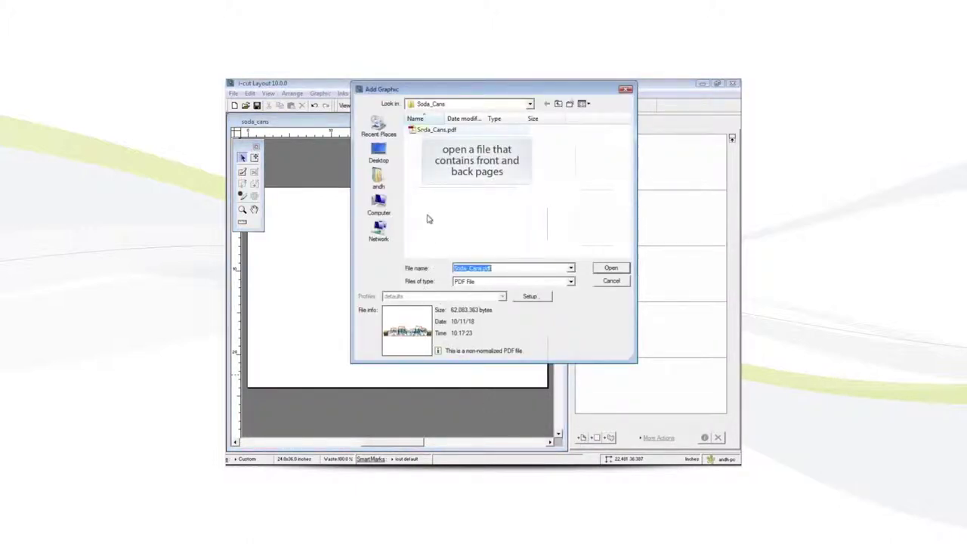
{"action": "left_click", "coordinate": [424, 133]}
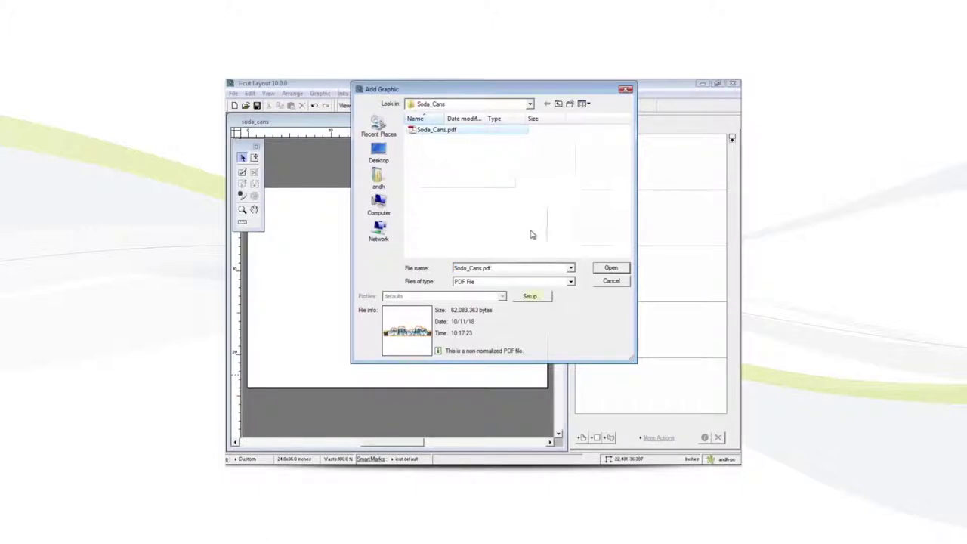
{"action": "left_click", "coordinate": [534, 297]}
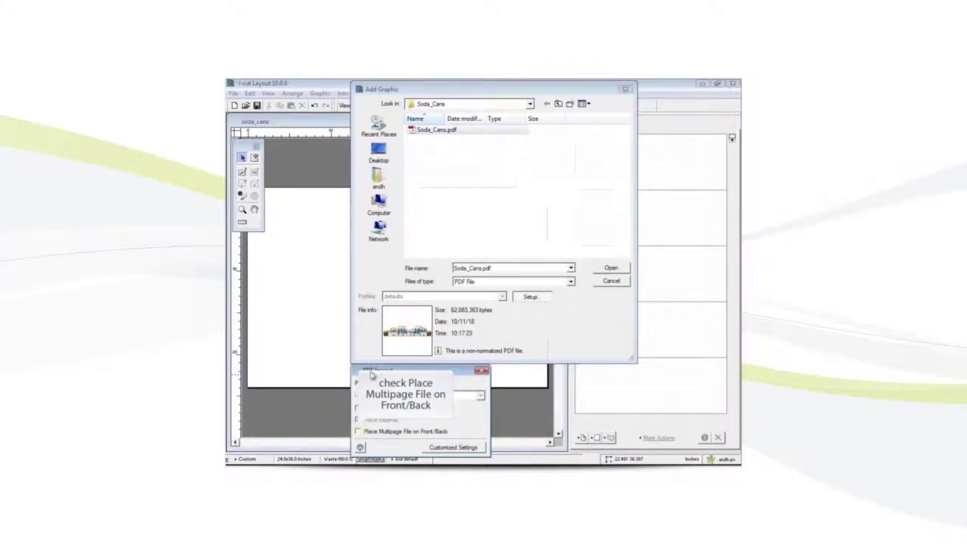
{"action": "left_click", "coordinate": [359, 432]}
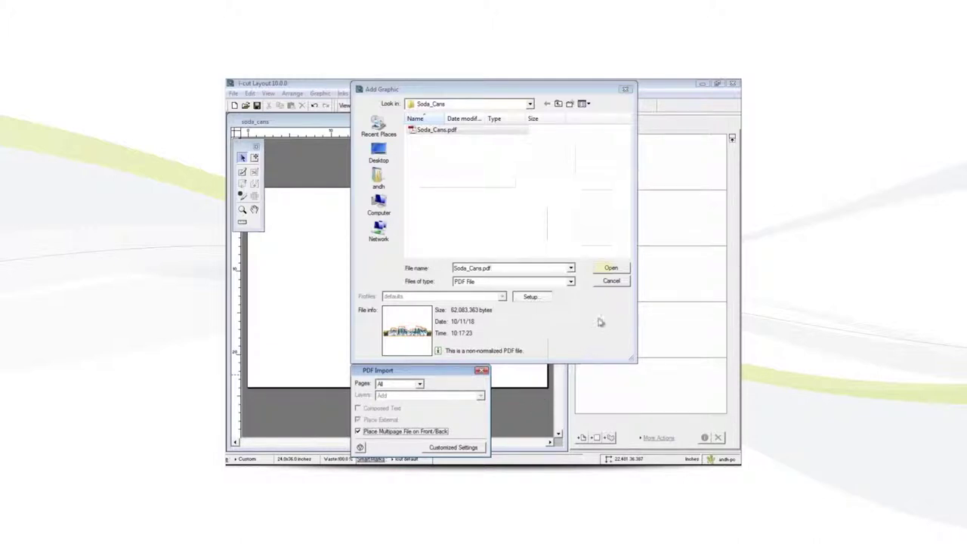
{"action": "left_click", "coordinate": [609, 269]}
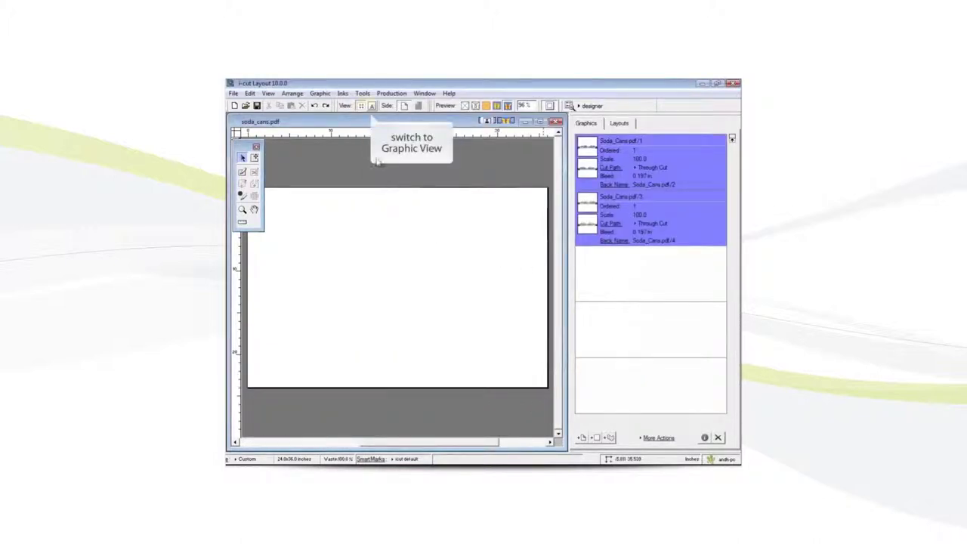
Inspect the graphic's back and front sides in Graphic View, ending on green-can Soda_Cans.pdf/3
{"action": "left_click", "coordinate": [372, 107]}
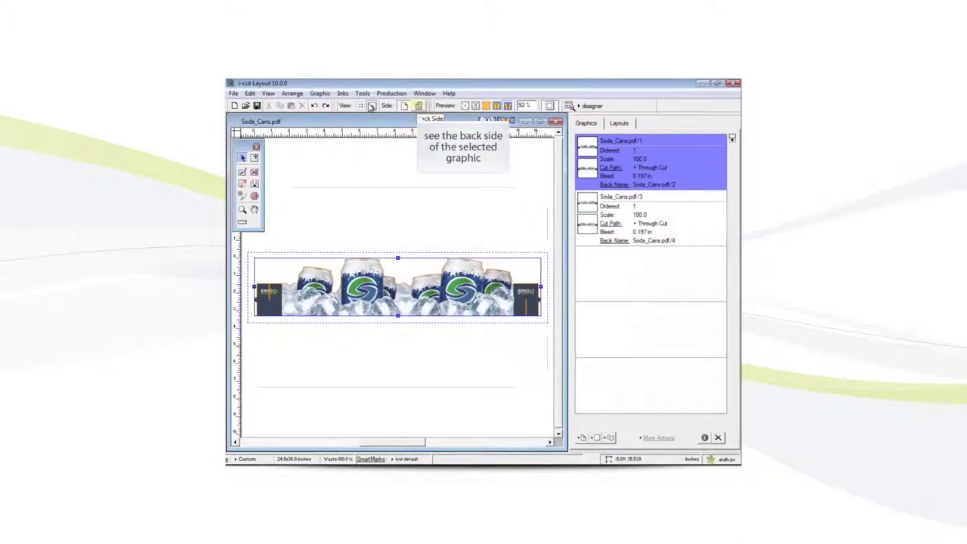
{"action": "left_click", "coordinate": [419, 106]}
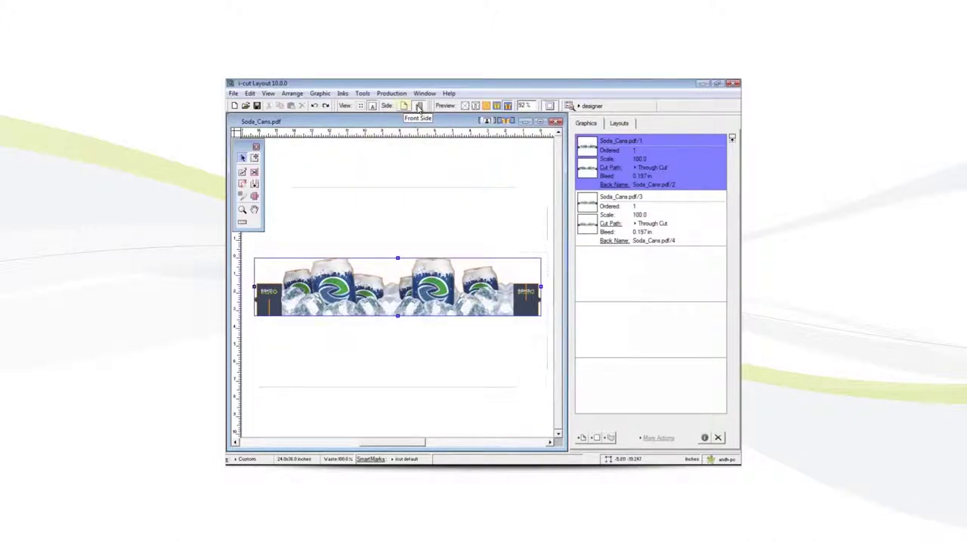
{"action": "left_click", "coordinate": [405, 107]}
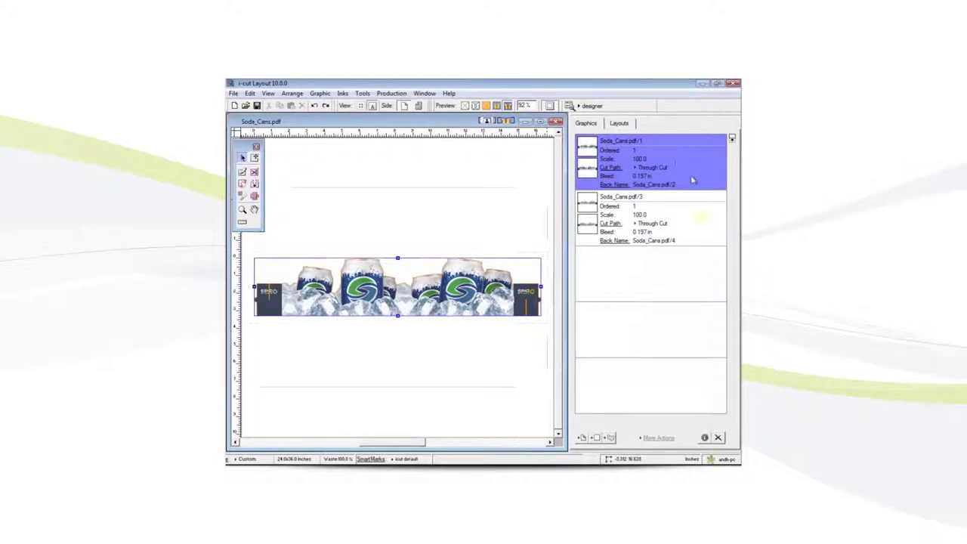
{"action": "left_click", "coordinate": [699, 223]}
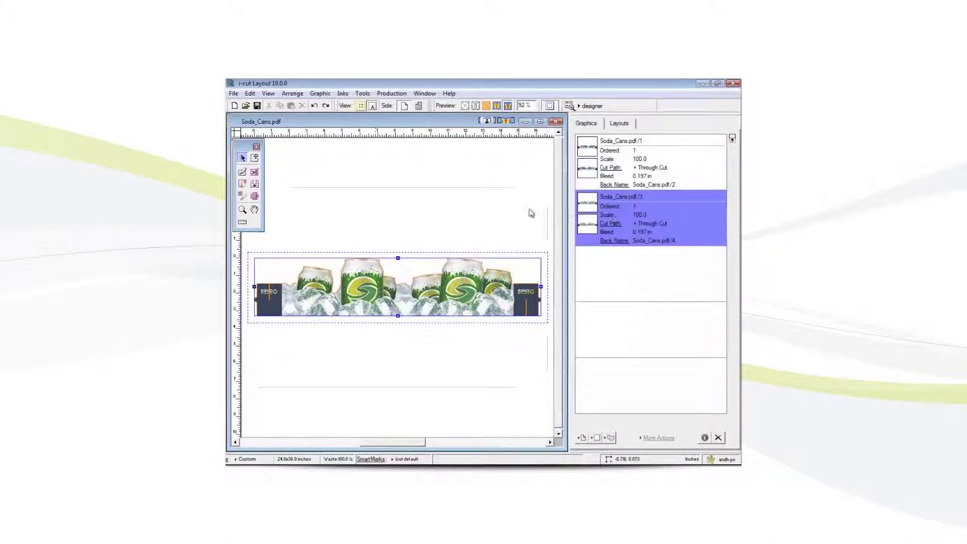
Back in Layout View, give Soda_Cans.pdf/1 and Soda_Cans.pdf/3 an ordered quantity of 4
{"action": "left_click", "coordinate": [367, 128]}
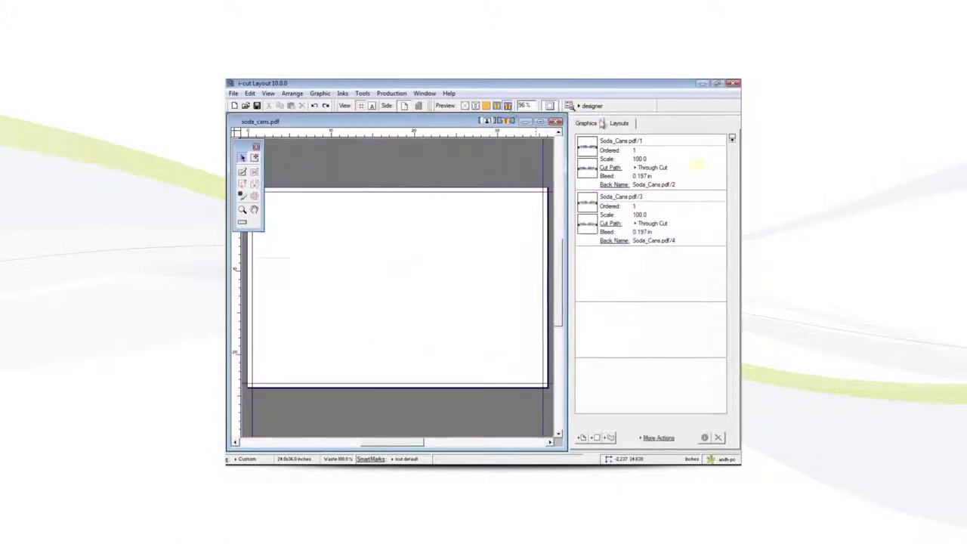
{"action": "left_click", "coordinate": [699, 168]}
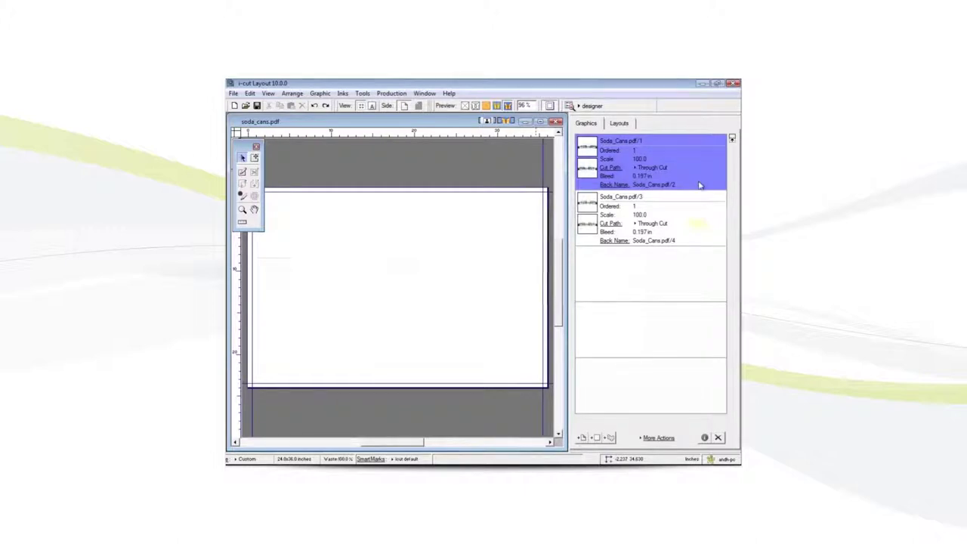
{"action": "left_click", "coordinate": [699, 228], "text": "shift"}
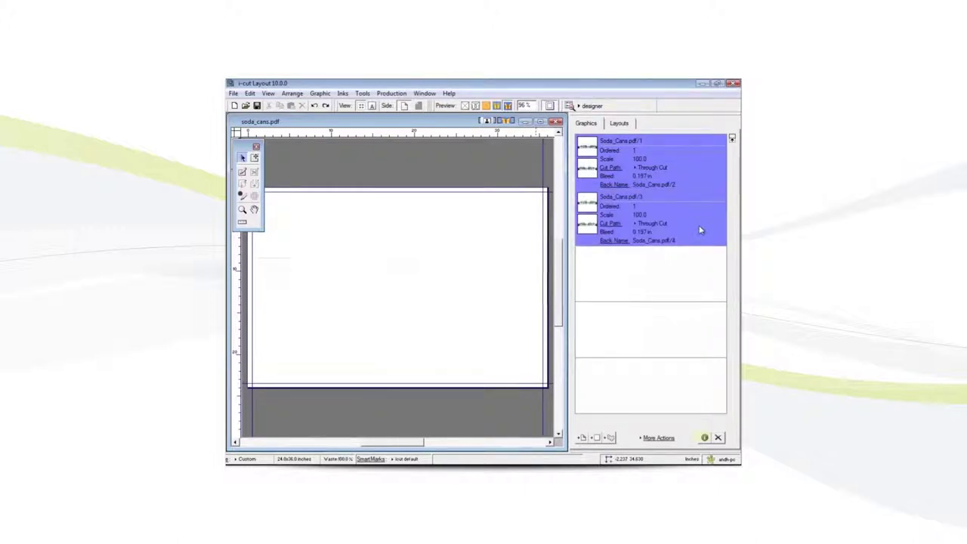
{"action": "left_click", "coordinate": [702, 438]}
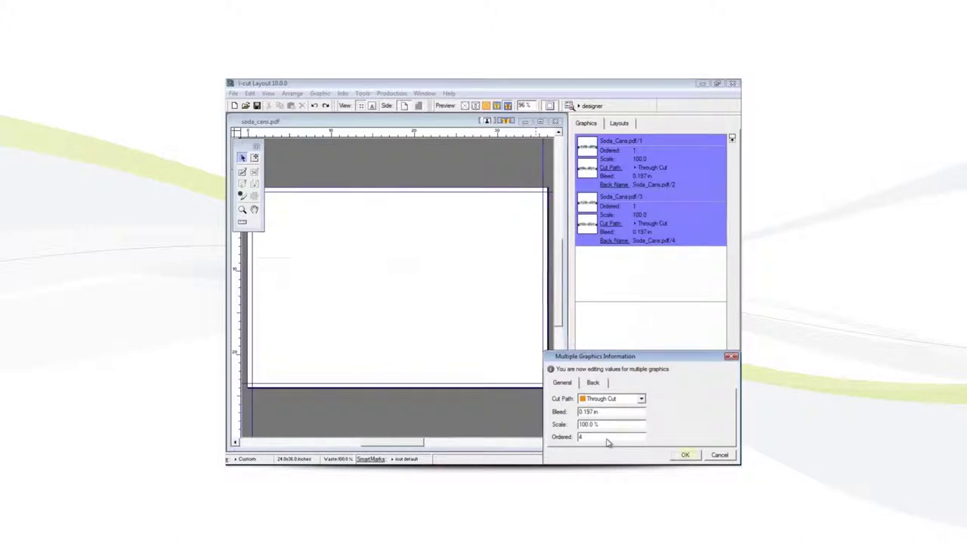
{"action": "left_click", "coordinate": [607, 439]}
{"action": "type", "text": "4"}
{"action": "left_click", "coordinate": [684, 454]}
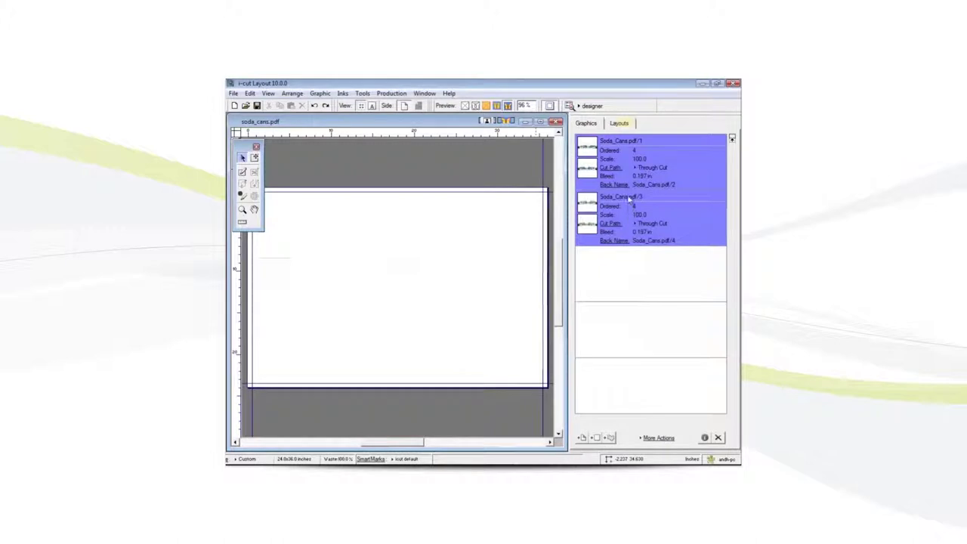
Nest the soda can graphics on the sheet, then turn the layout over to view its back side
{"action": "left_click", "coordinate": [627, 126]}
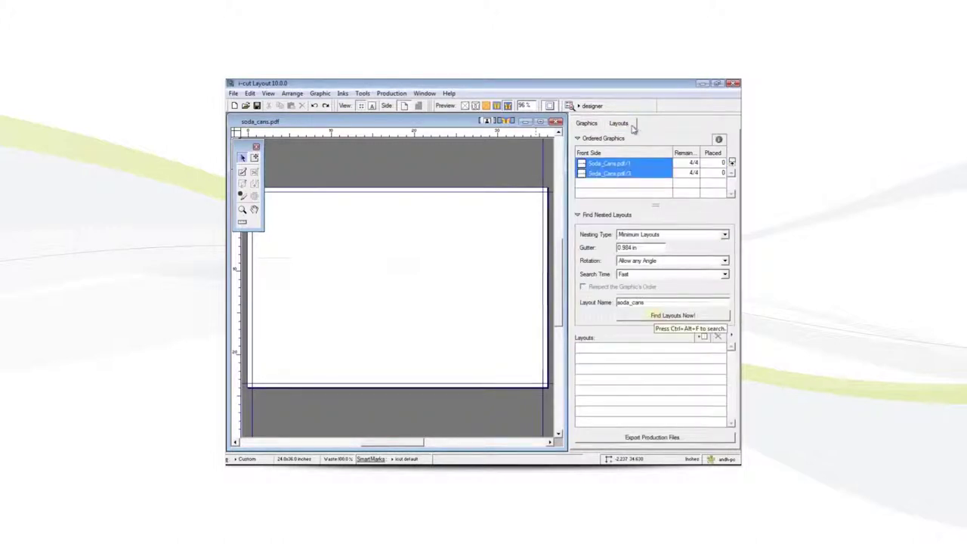
{"action": "left_click", "coordinate": [625, 317]}
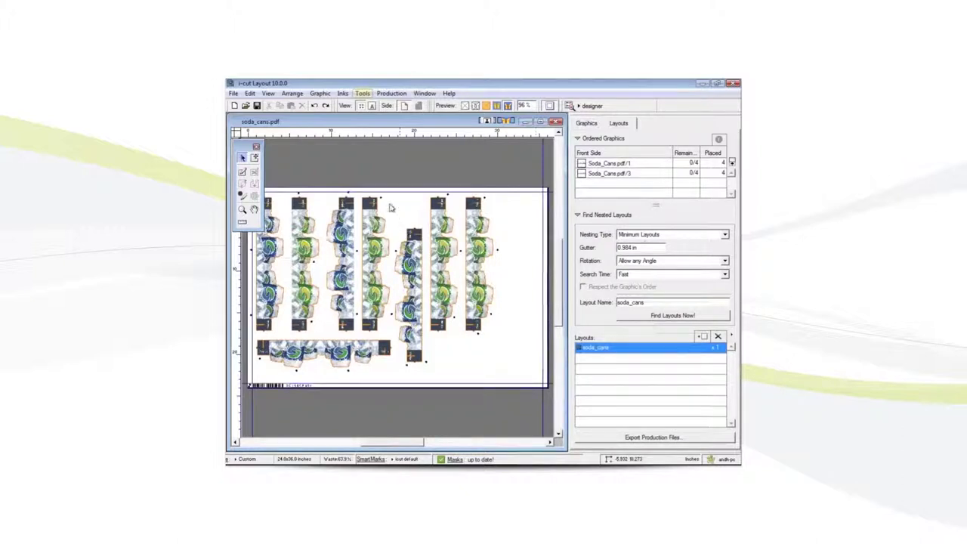
{"action": "left_click", "coordinate": [363, 94]}
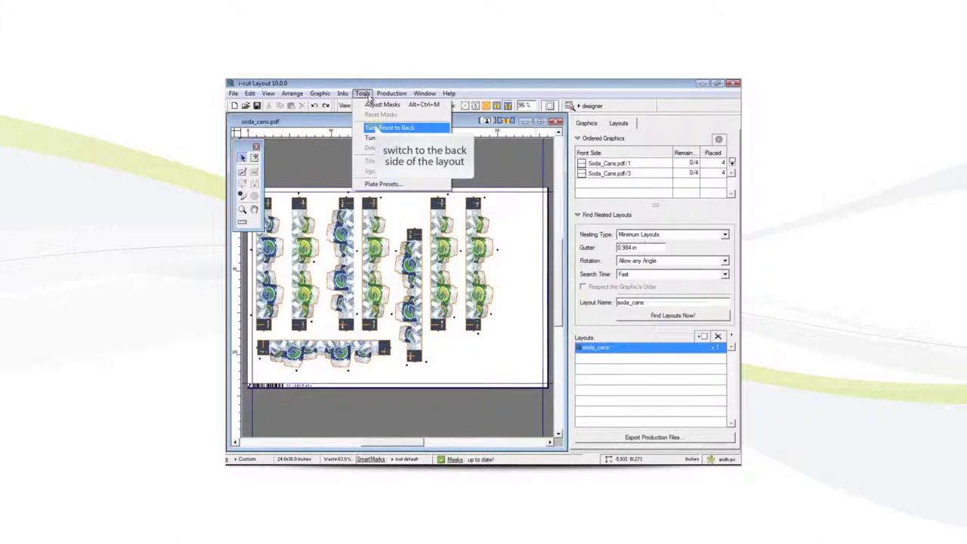
{"action": "left_click", "coordinate": [380, 128]}
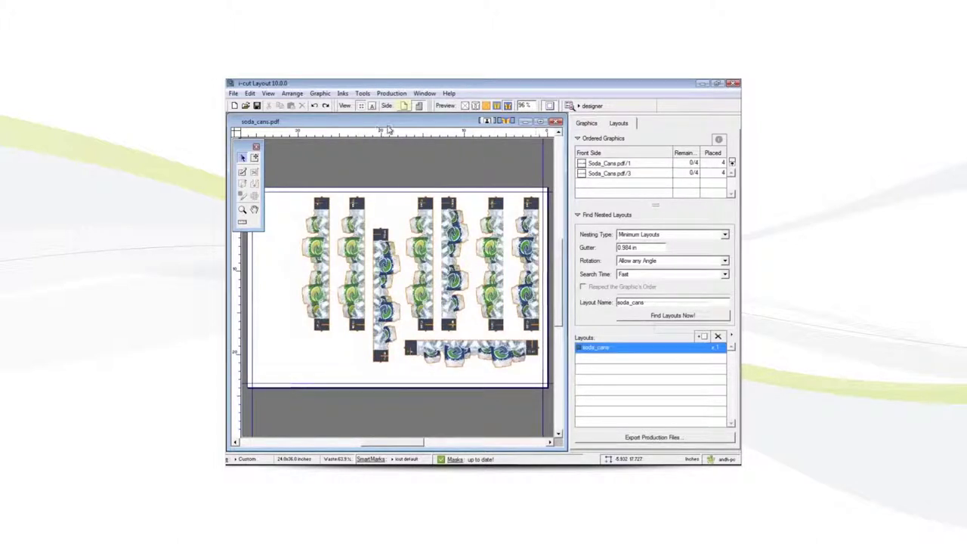
{"action": "left_click", "coordinate": [405, 107]}
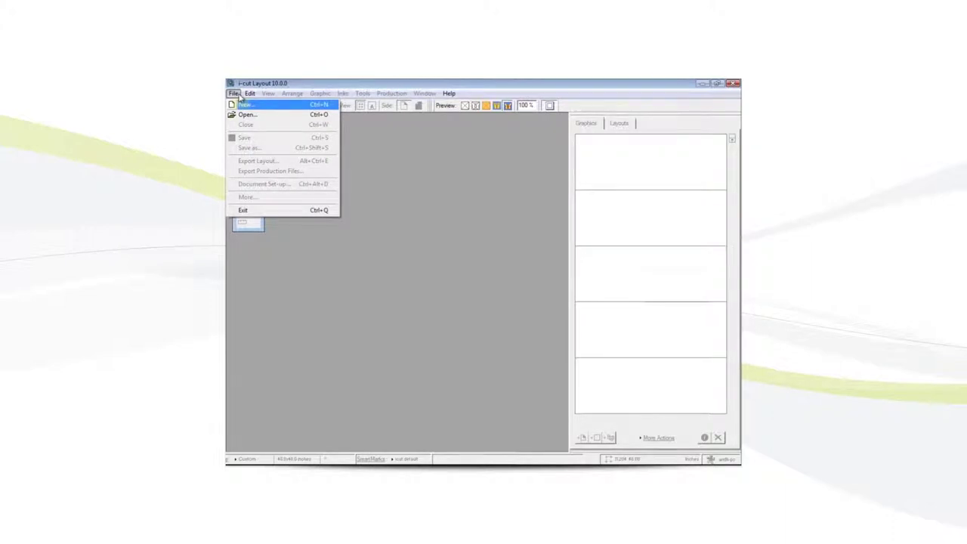
Create a new document named custom_labels, keeping the 48 x 48 in Adhesive Vinyl plate
{"action": "left_click", "coordinate": [243, 105]}
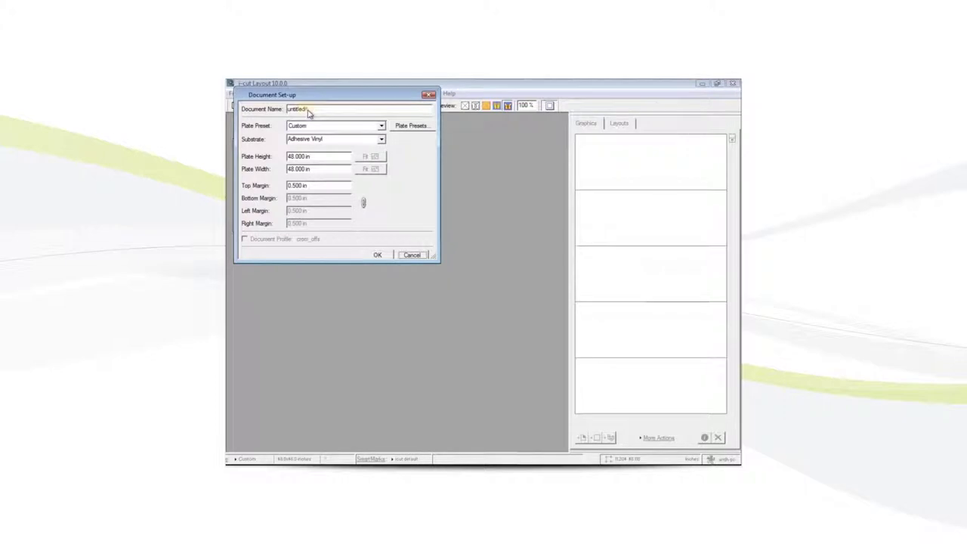
{"action": "type", "text": "custom_labels"}
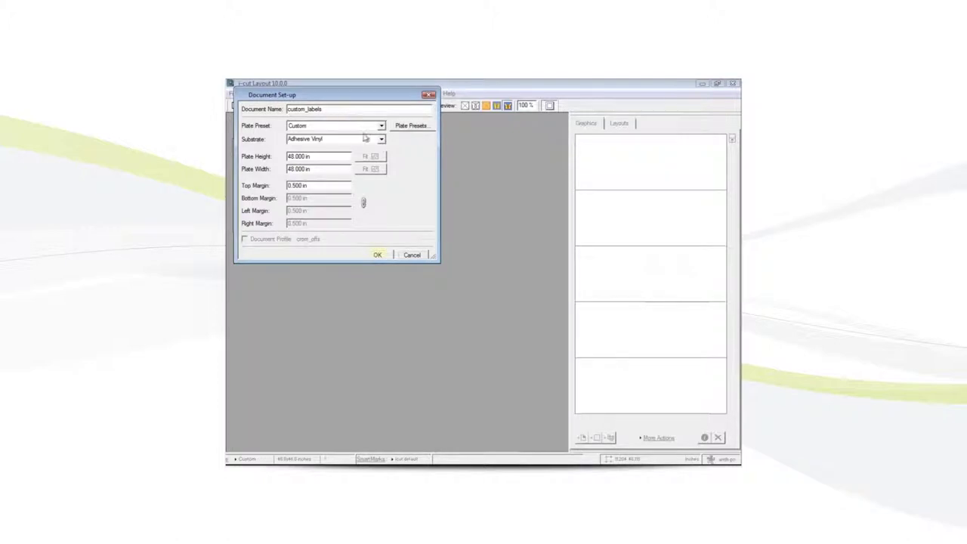
{"action": "left_click", "coordinate": [378, 254]}
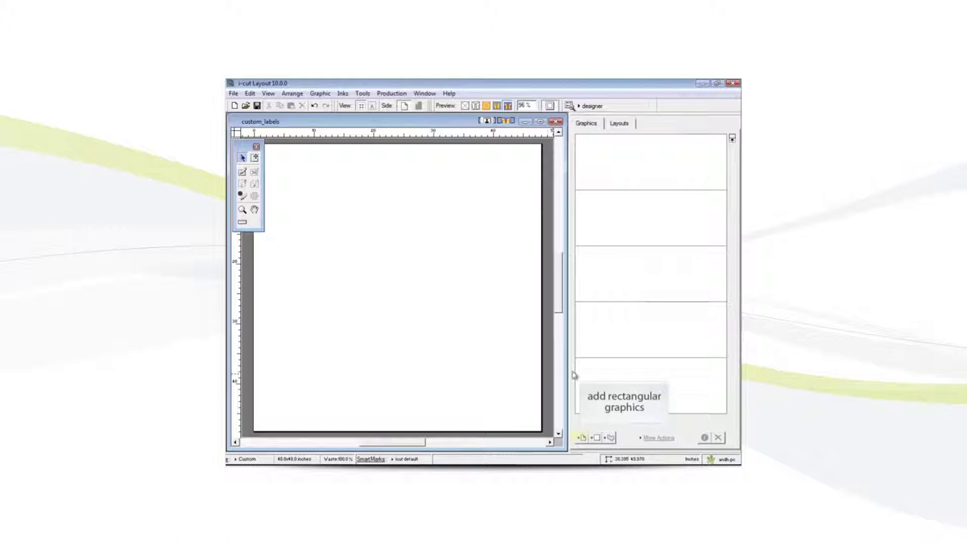
Import the three specialty_labels.pdf pages and enter an ordered quantity of 30 for all of them
{"action": "left_click", "coordinate": [581, 438]}
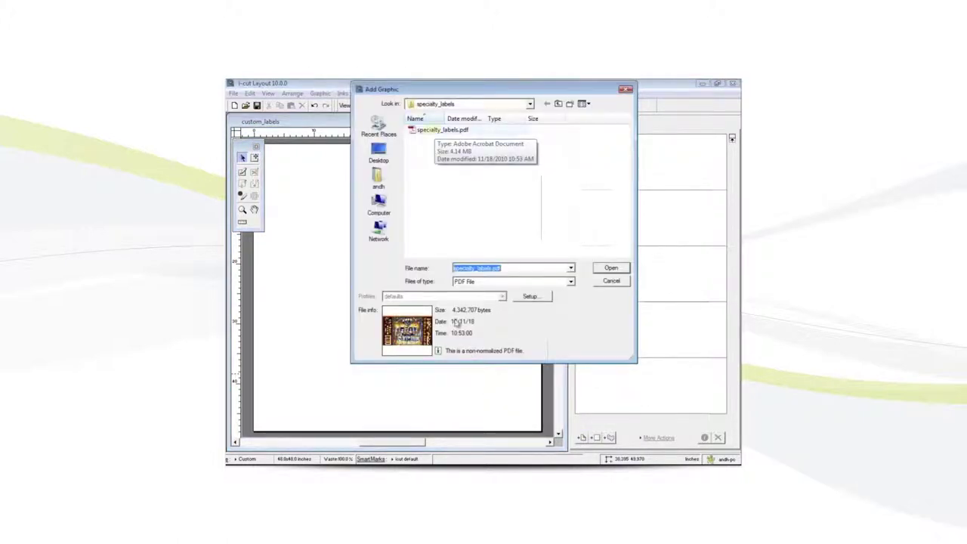
{"action": "left_click", "coordinate": [435, 134]}
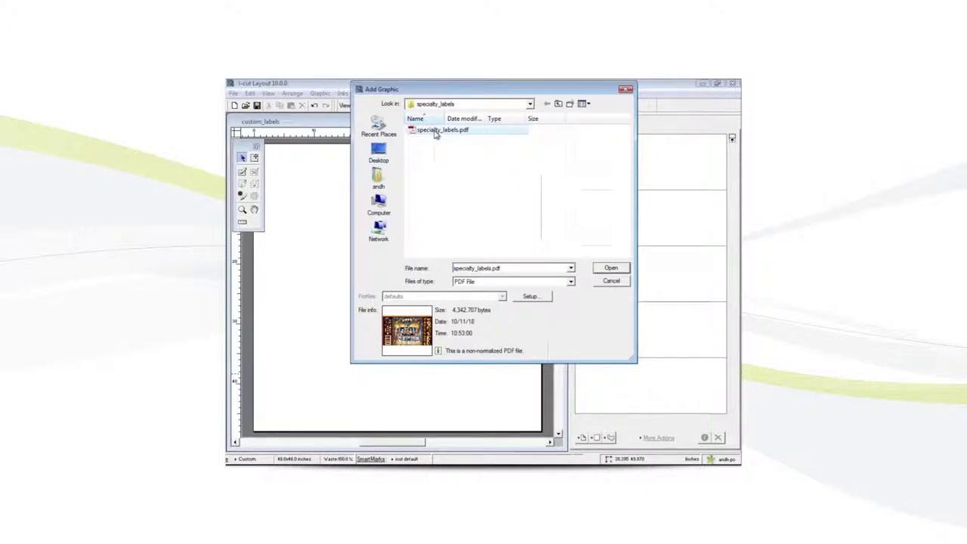
{"action": "left_click", "coordinate": [611, 268]}
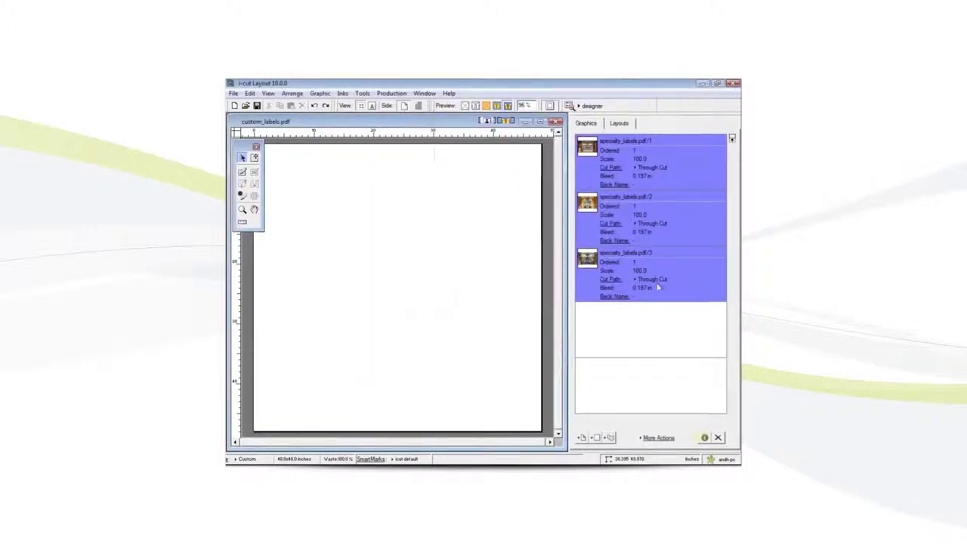
{"action": "left_click", "coordinate": [704, 438]}
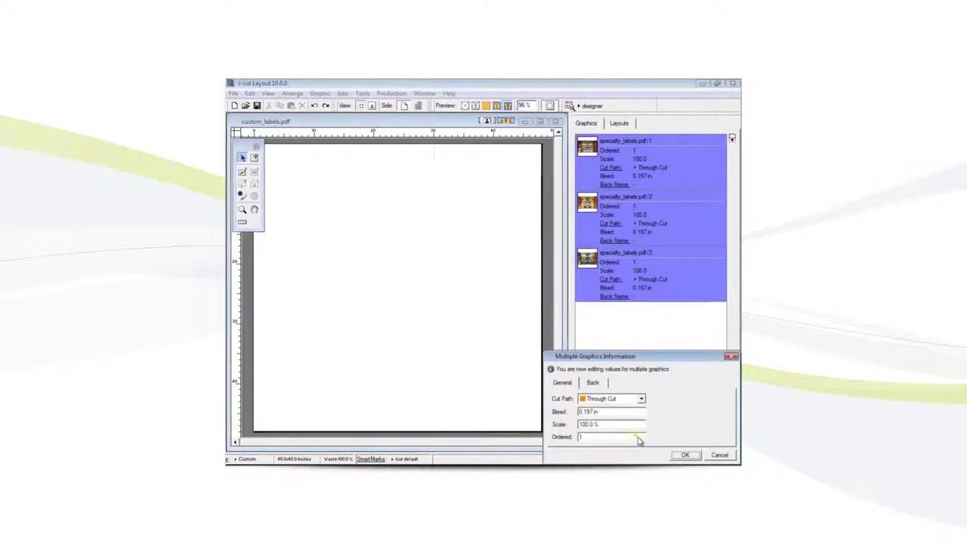
{"action": "type", "text": "30"}
Apply the ordered quantity of 30 and nest the labels with Minimum Layouts nesting
{"action": "left_click", "coordinate": [683, 455]}
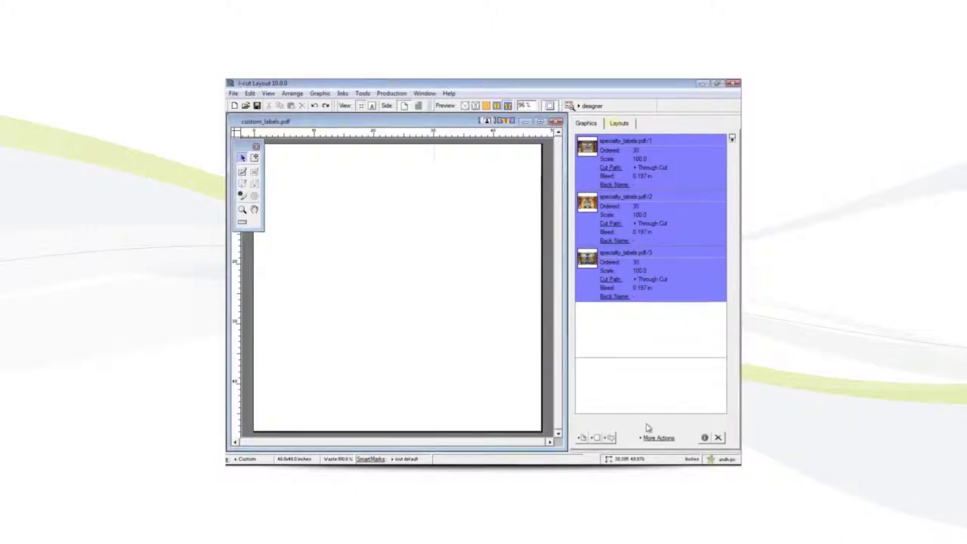
{"action": "left_click", "coordinate": [617, 123]}
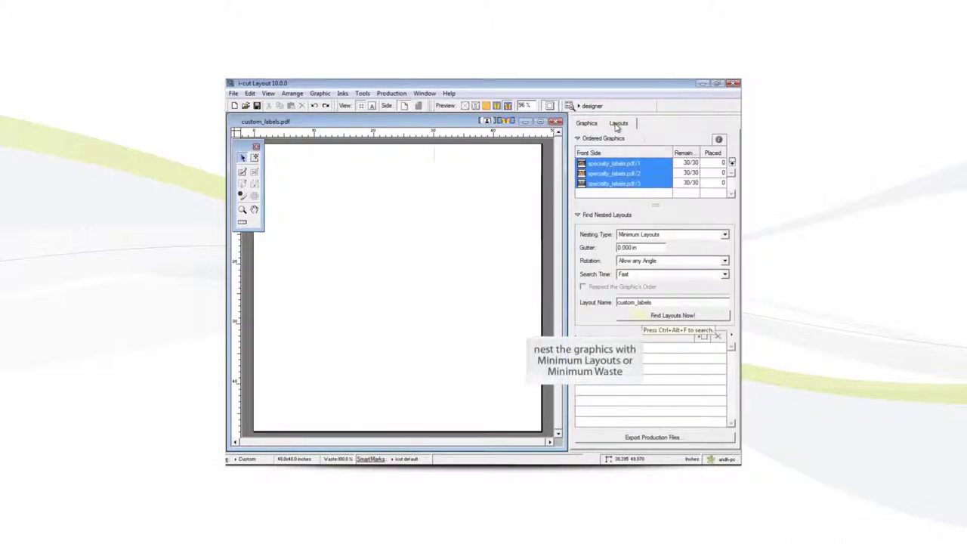
{"action": "left_click", "coordinate": [644, 320]}
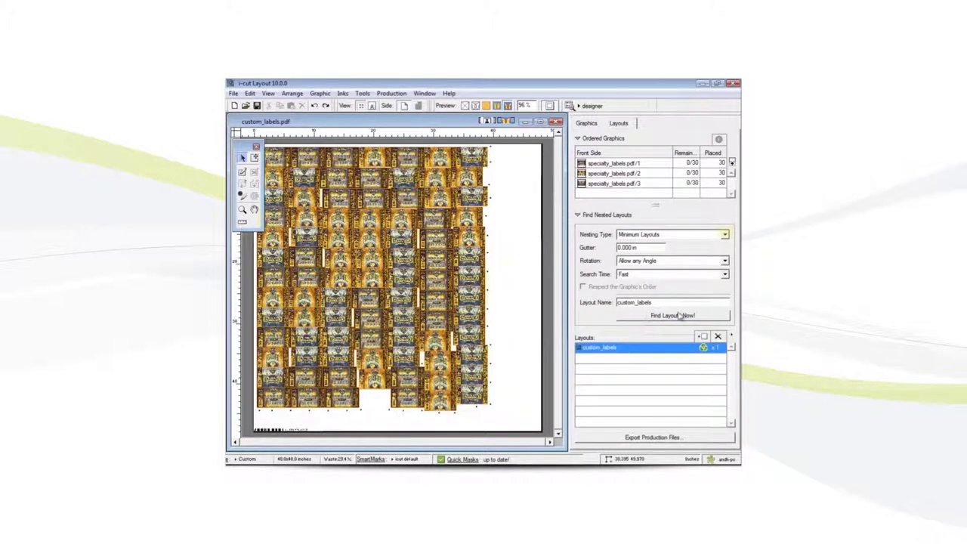
{"action": "left_click", "coordinate": [725, 235]}
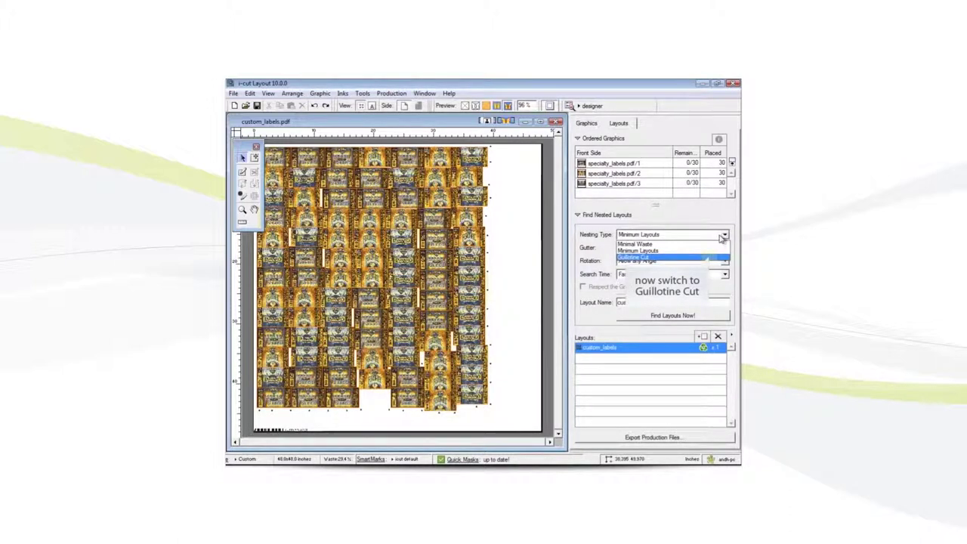
Re-nest the labels using Guillotine Cut nesting with a horizontal first cut
{"action": "left_click", "coordinate": [711, 260]}
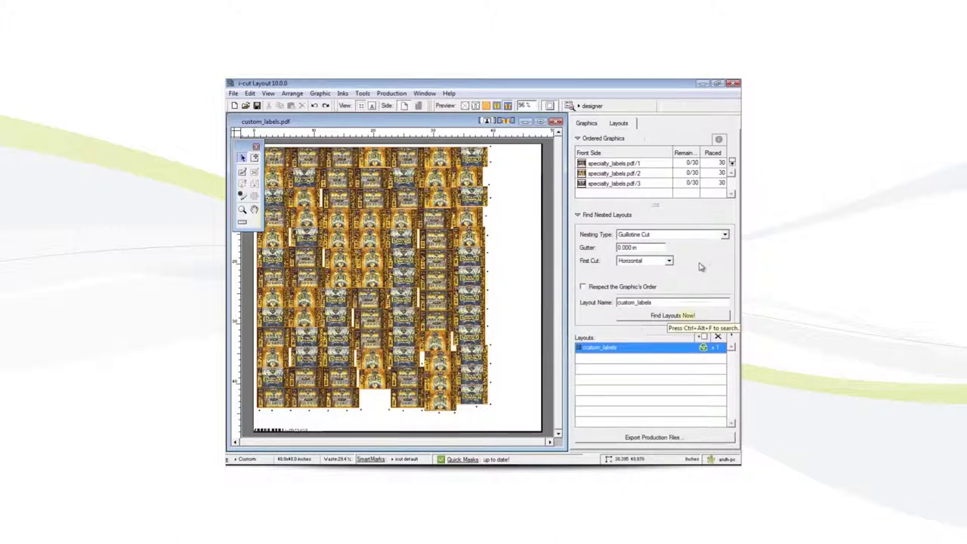
{"action": "left_click", "coordinate": [689, 317]}
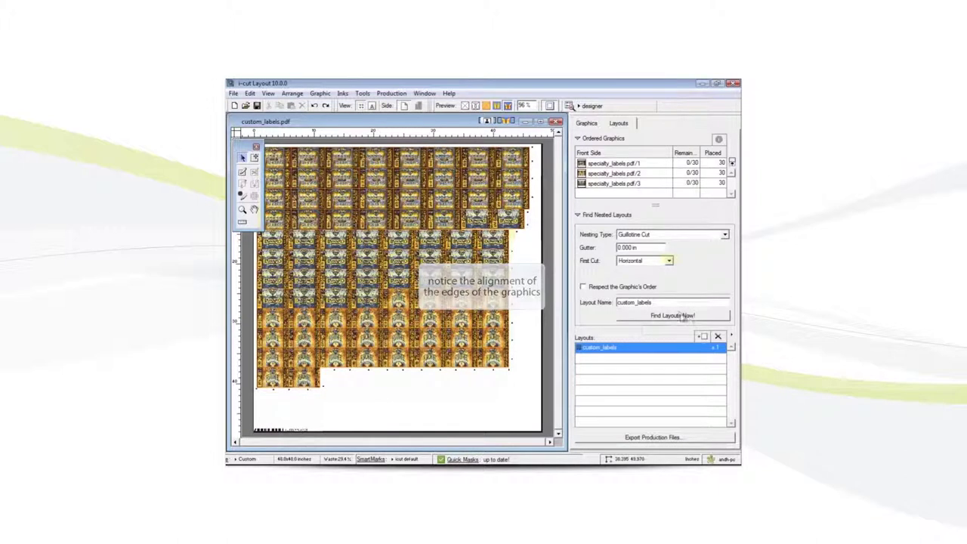
{"action": "left_click", "coordinate": [669, 260]}
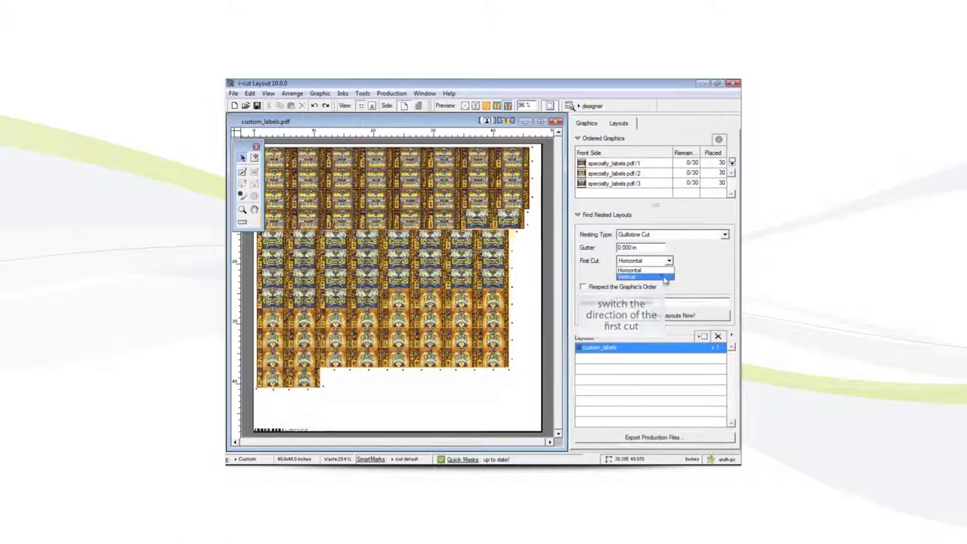
Switch the first cut to Vertical and re-nest the labels into vertical columns
{"action": "left_click", "coordinate": [665, 278]}
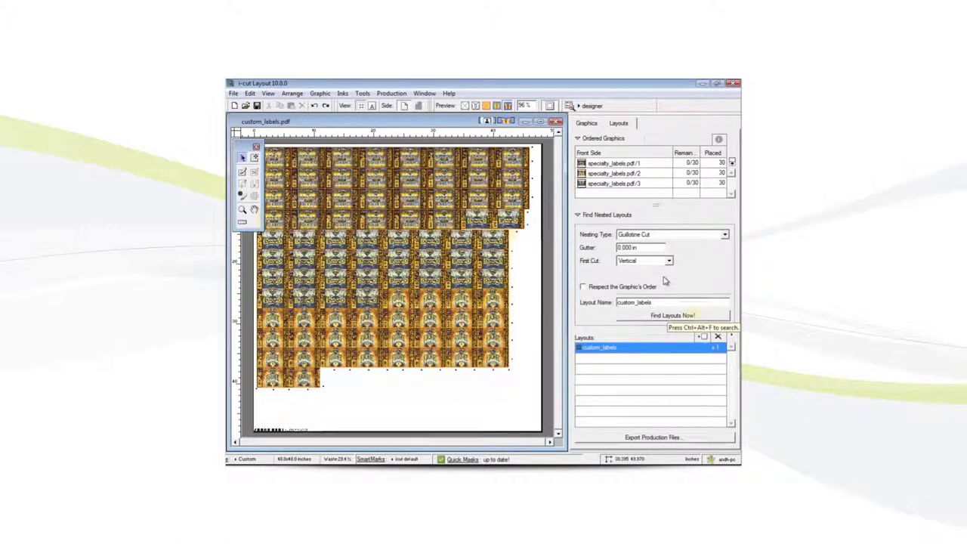
{"action": "left_click", "coordinate": [695, 315]}
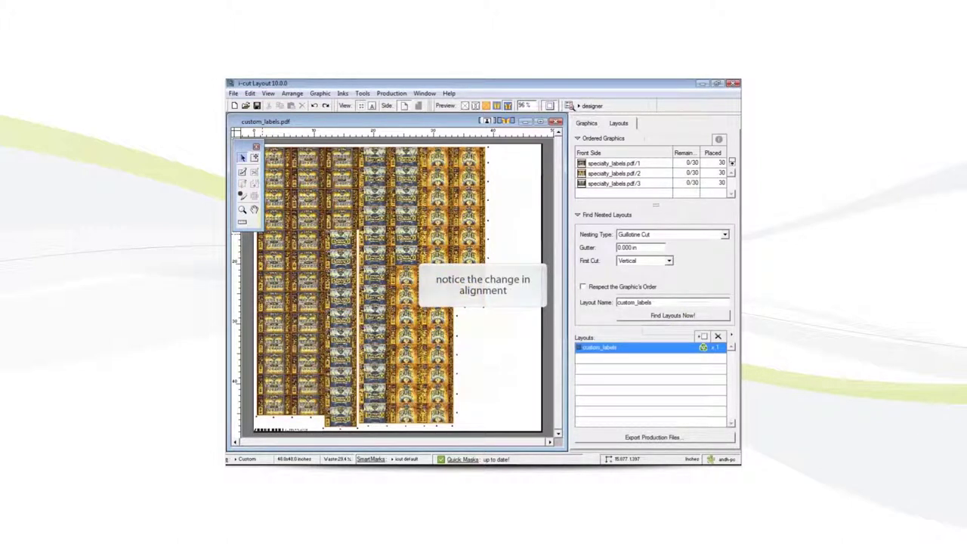